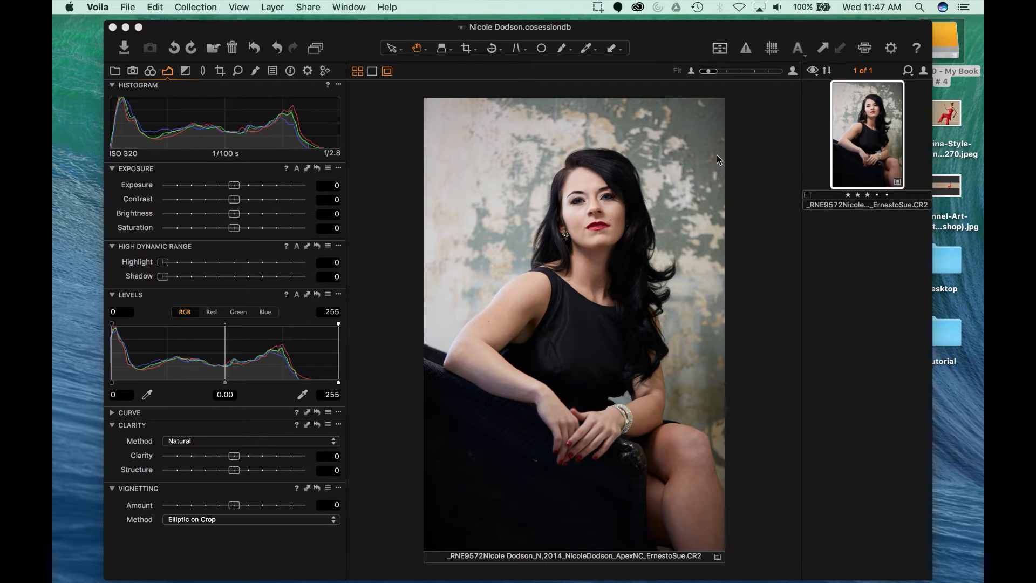
Step: Bring Capture One to the front showing the seated portrait raw file
click(380, 155)
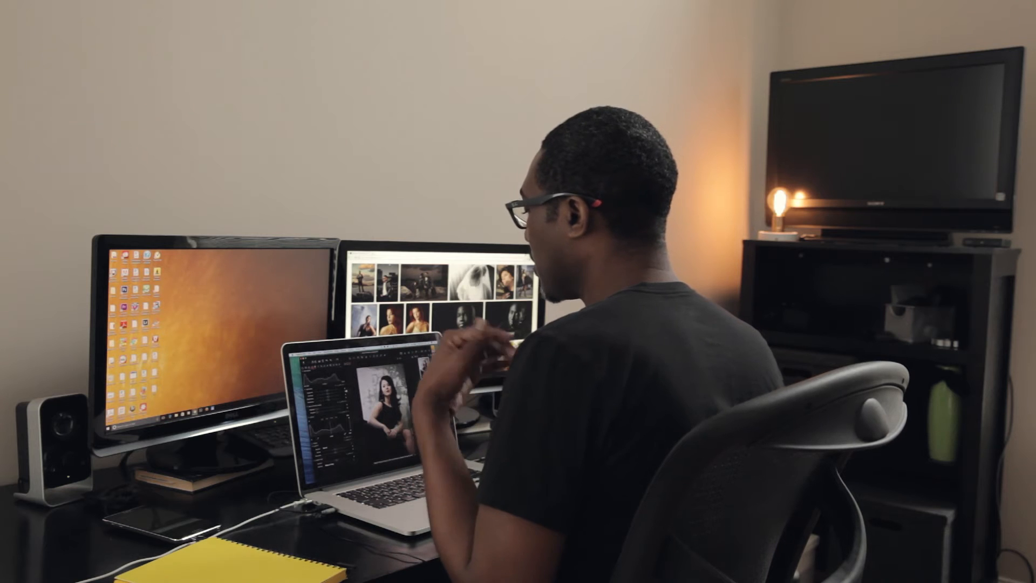
key(Right)
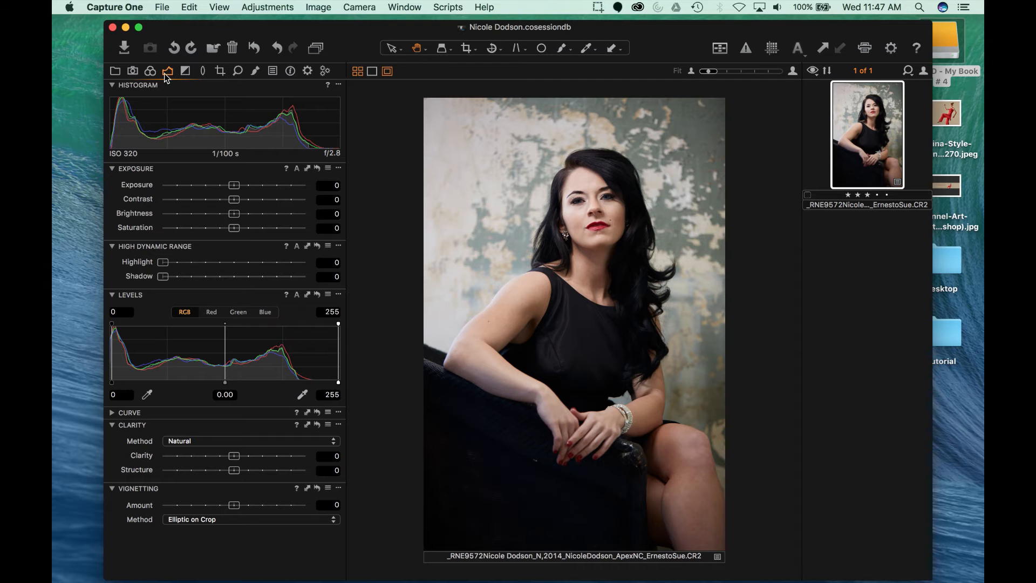
Step: Set global HDR Shadow to 20 and Highlight to 15, then show the local adjustment layers
drag(161, 277, 195, 283)
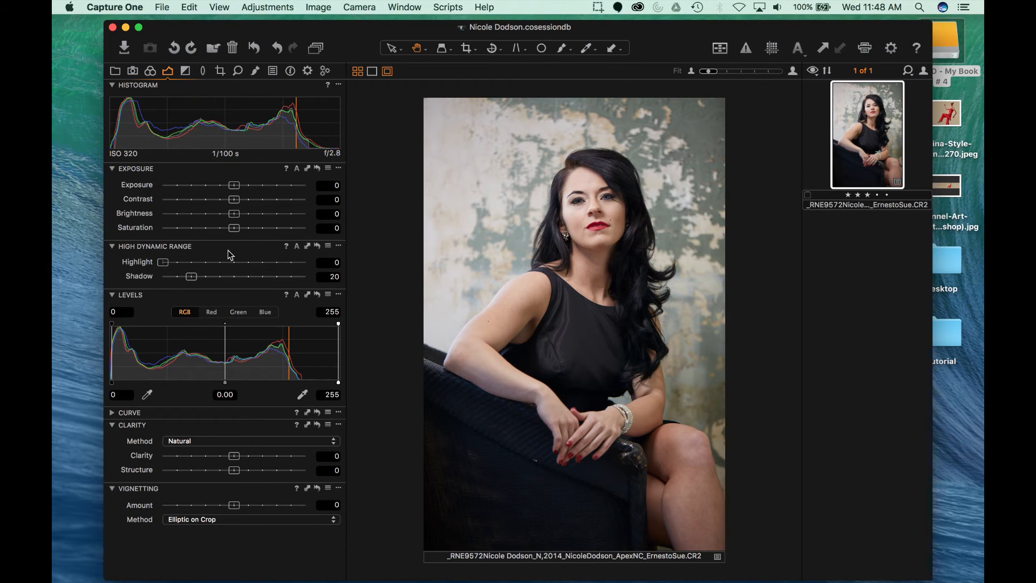
click(158, 263)
drag(160, 264, 186, 266)
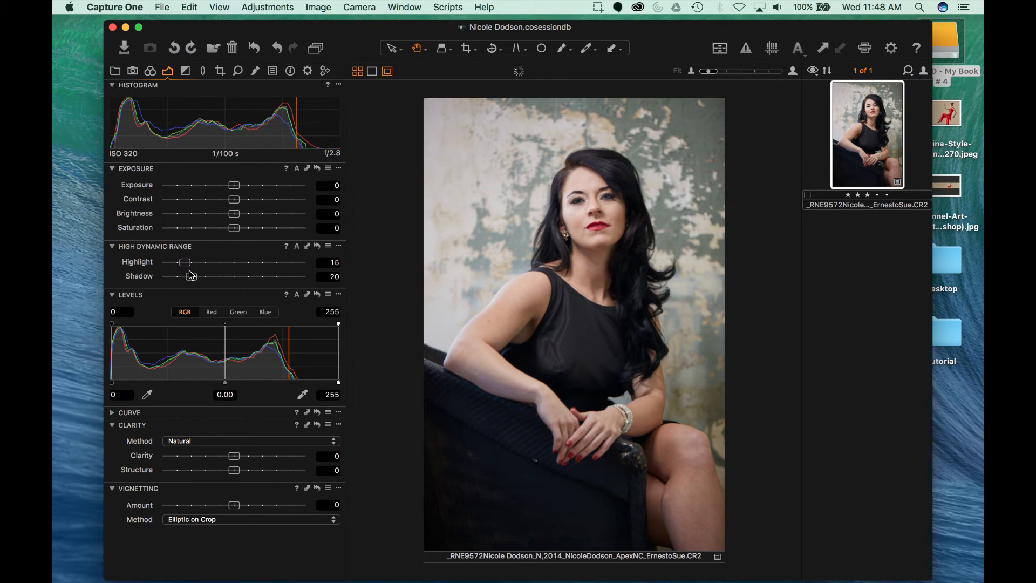
click(254, 74)
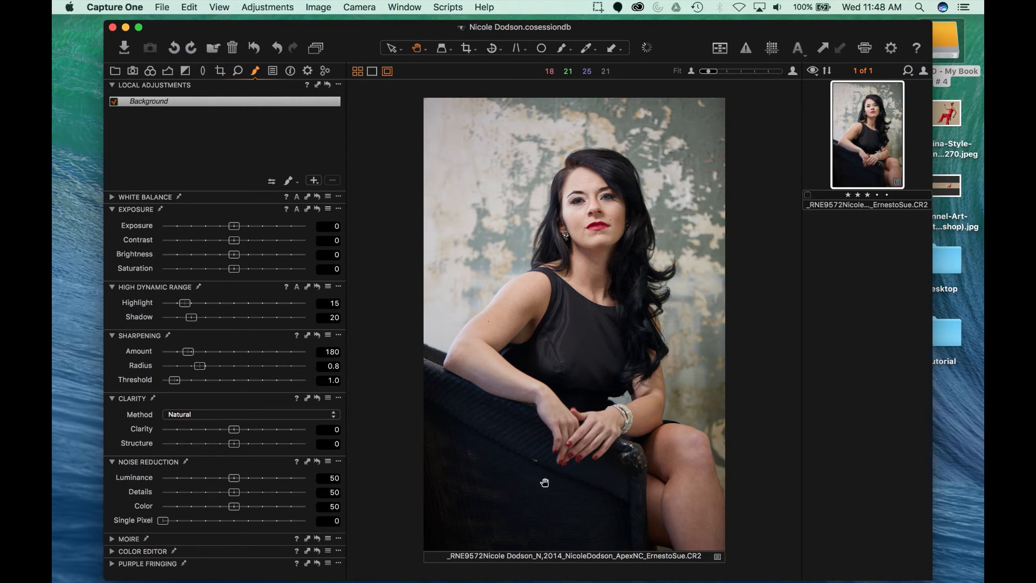
Step: Create a local adjustment layer named 'chair' with Shadow 25 and a larger brush
click(312, 181)
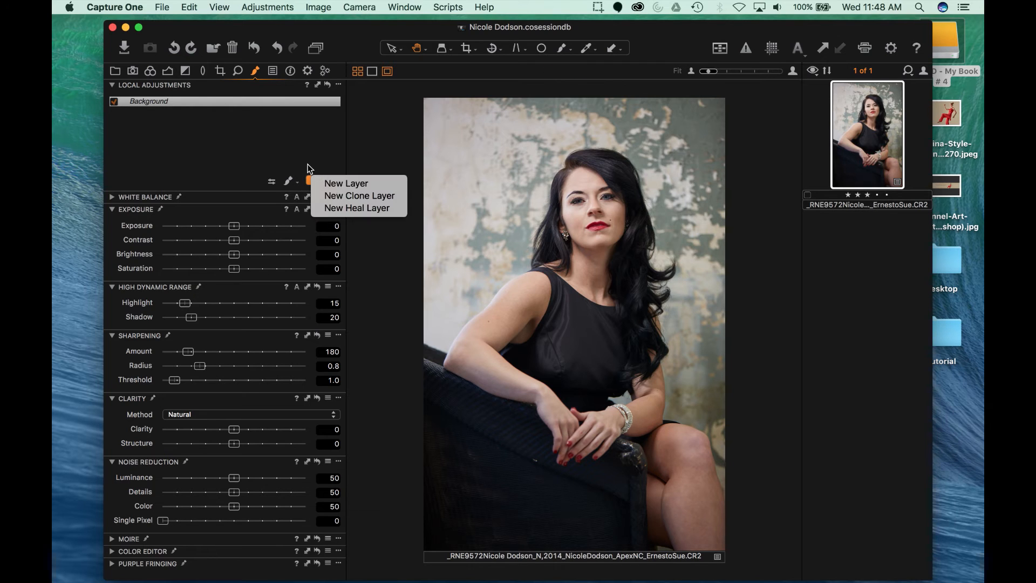
click(356, 183)
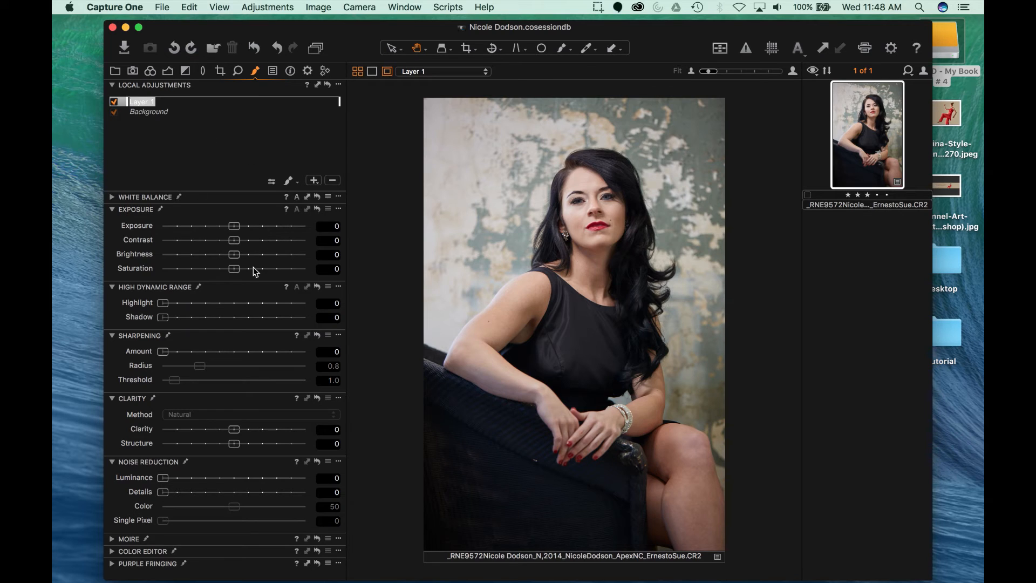
text(chair)
key(Return)
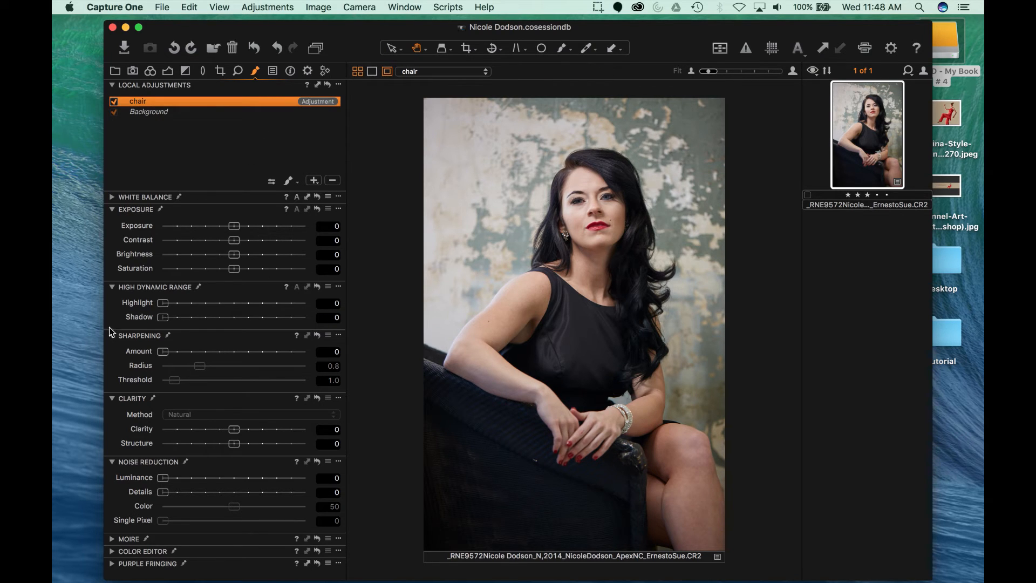
drag(161, 320, 195, 315)
key(bracketright)
key(bracketright)
key(bracketright)
key(bracketright)
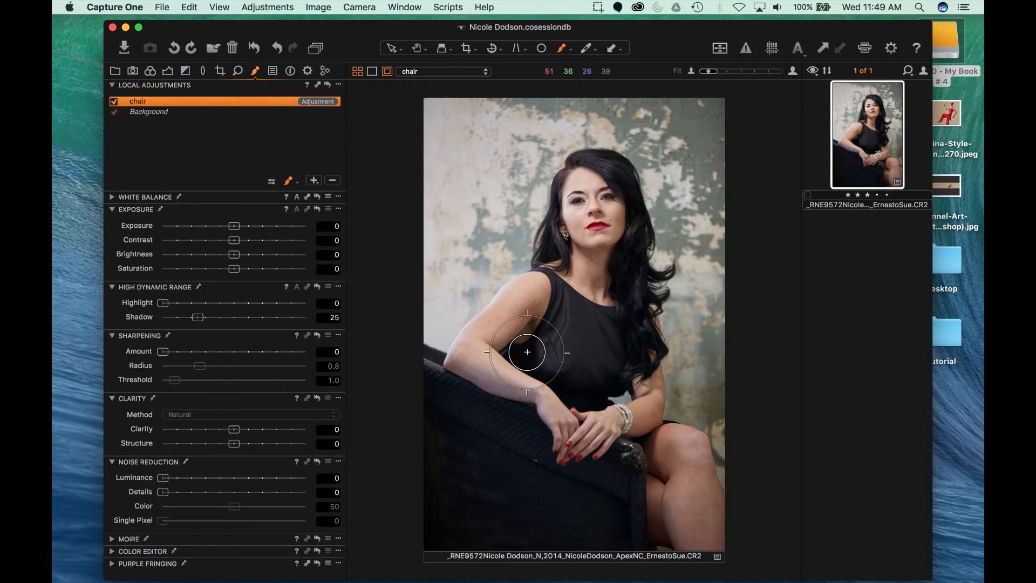
Step: Paint the chair layer's mask over the armchair and toggle it to compare
mouse_move(460, 416)
mouse_down()
mouse_move(484, 428)
mouse_move(469, 417)
mouse_move(490, 418)
mouse_move(448, 396)
mouse_move(511, 467)
mouse_move(487, 496)
mouse_move(488, 482)
mouse_move(418, 412)
mouse_move(444, 501)
mouse_move(552, 531)
mouse_move(507, 538)
mouse_move(513, 547)
mouse_move(593, 546)
mouse_move(549, 502)
mouse_move(517, 437)
mouse_move(488, 416)
mouse_move(506, 427)
mouse_move(451, 484)
mouse_move(415, 551)
mouse_move(599, 554)
mouse_move(621, 493)
mouse_move(619, 539)
mouse_move(617, 485)
mouse_move(556, 510)
mouse_move(512, 499)
mouse_move(579, 498)
mouse_move(569, 492)
mouse_move(587, 482)
mouse_move(548, 486)
mouse_move(547, 508)
mouse_move(537, 485)
mouse_move(528, 490)
mouse_move(525, 424)
mouse_move(416, 378)
mouse_move(493, 511)
mouse_move(574, 524)
mouse_move(590, 492)
mouse_move(614, 479)
mouse_move(612, 463)
mouse_move(619, 485)
mouse_move(611, 544)
mouse_move(607, 502)
mouse_move(565, 477)
mouse_move(599, 531)
mouse_move(532, 531)
mouse_move(480, 510)
mouse_move(423, 411)
mouse_move(462, 454)
mouse_move(427, 397)
mouse_move(429, 550)
mouse_up()
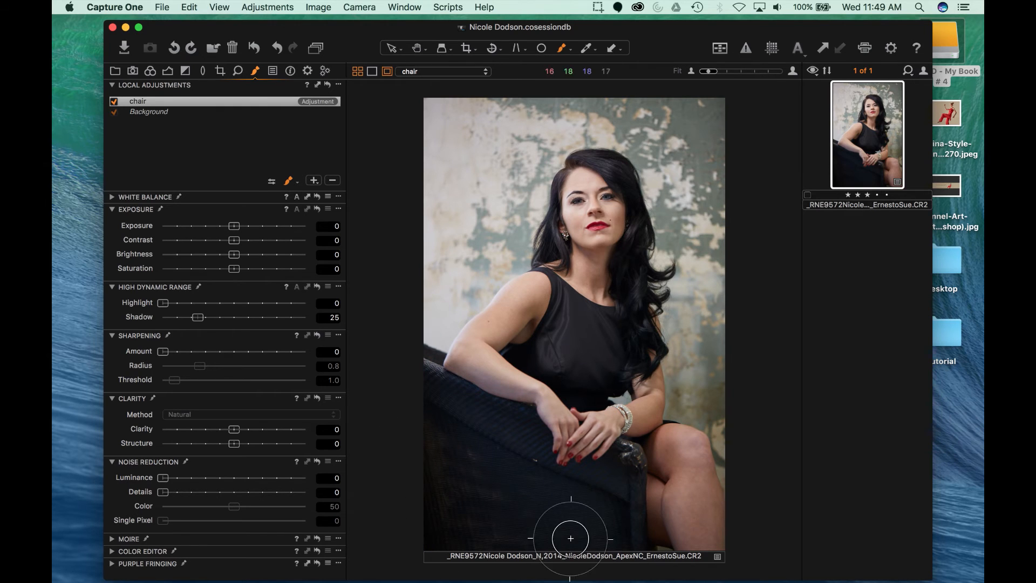
click(120, 104)
click(114, 102)
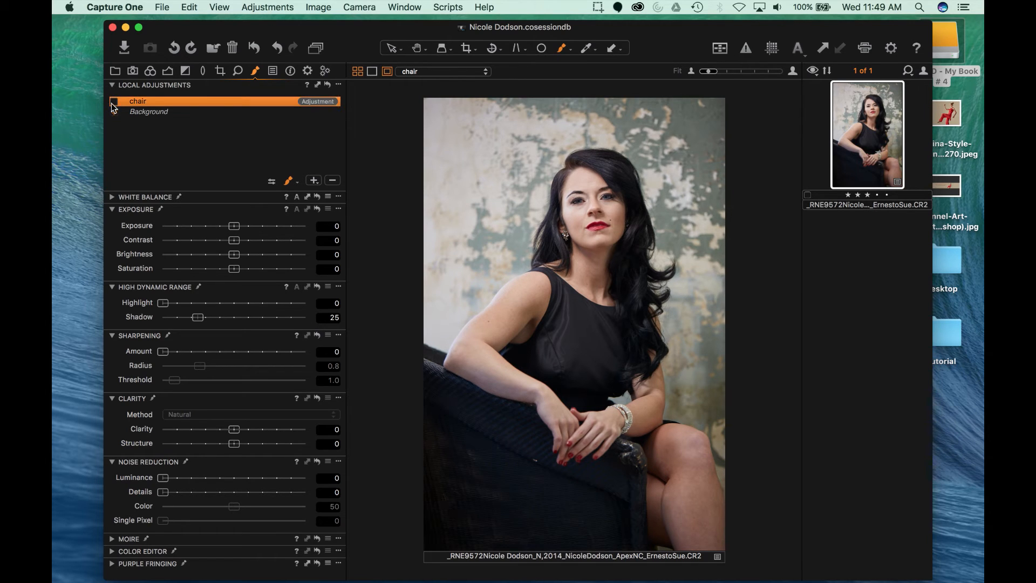
click(114, 102)
Step: Raise the chair layer's Shadow to 33 and Highlight to 24, compare, then return to global exposure
drag(200, 323, 215, 326)
click(163, 305)
drag(166, 308, 196, 308)
click(114, 101)
click(113, 103)
click(114, 102)
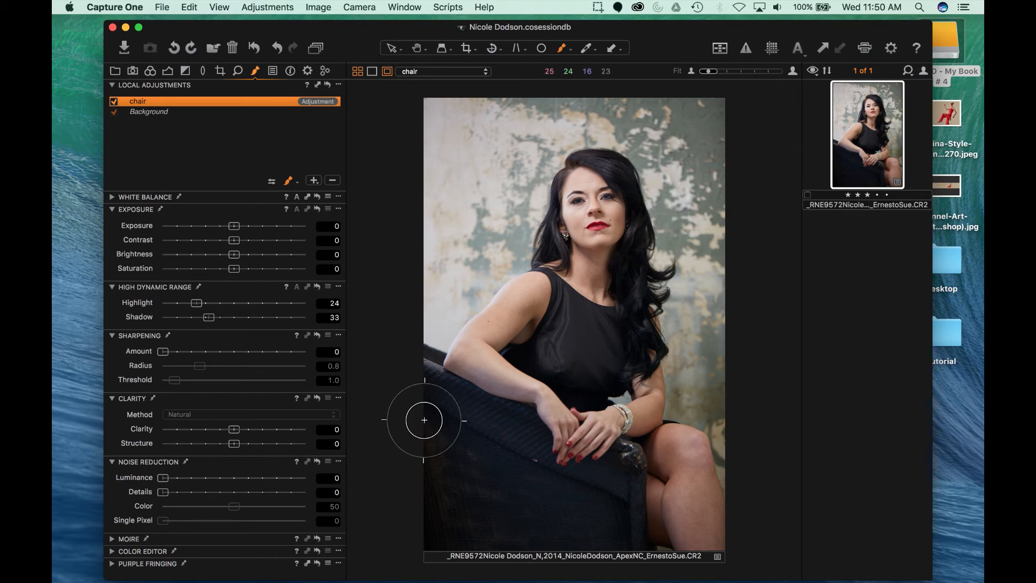
click(169, 74)
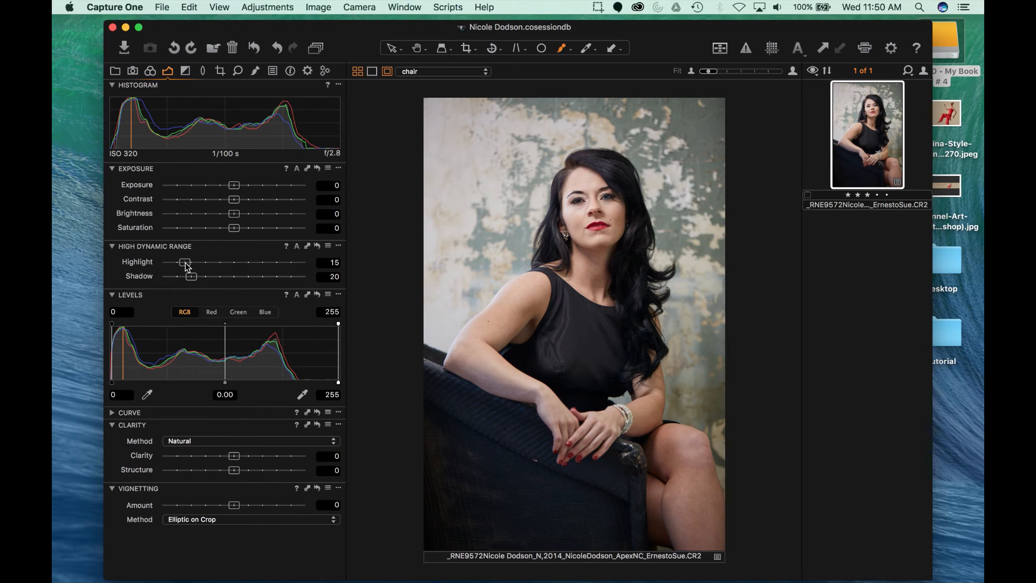
Step: Raise global HDR Highlight recovery to 28, then show the Color tools
drag(186, 267, 202, 264)
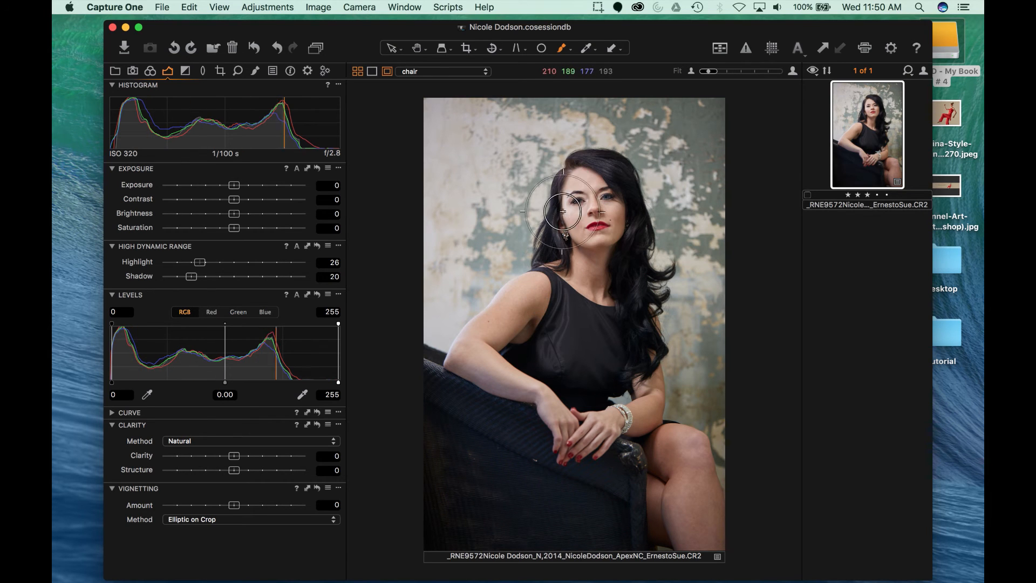
click(199, 265)
drag(200, 265, 202, 264)
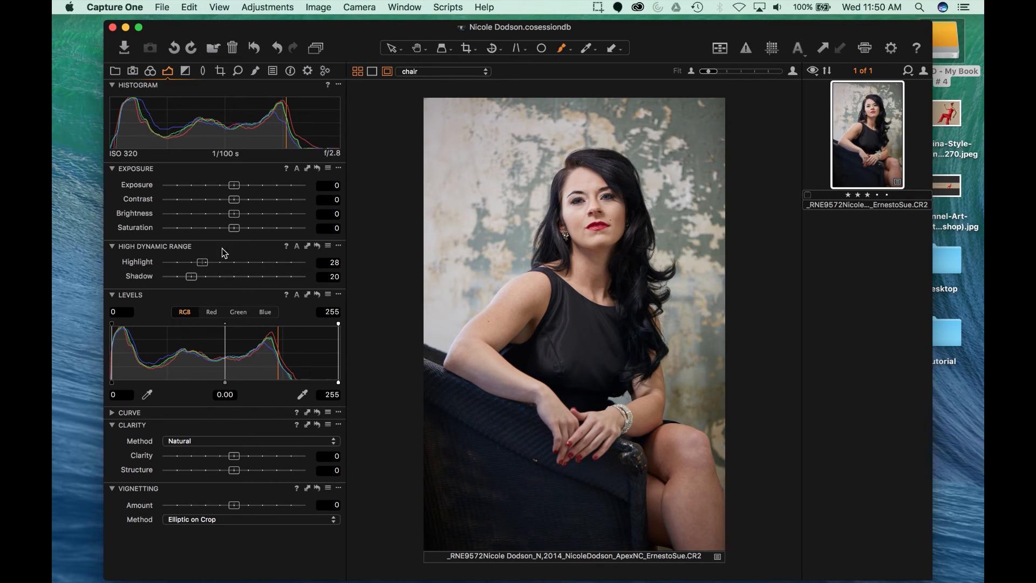
click(147, 73)
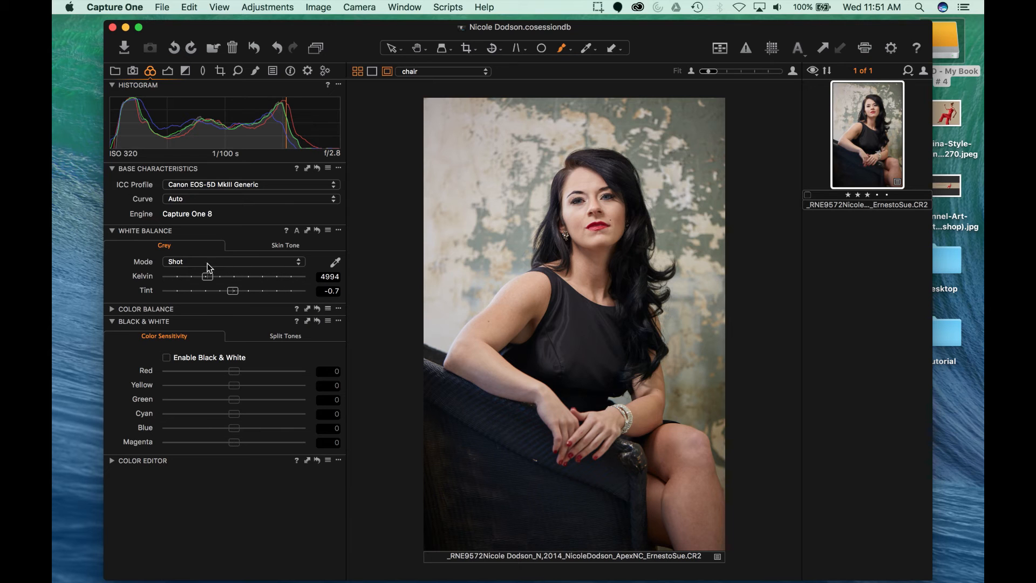
Step: Try the Daylight and Shade white balance presets, then revert to As Shot
click(229, 261)
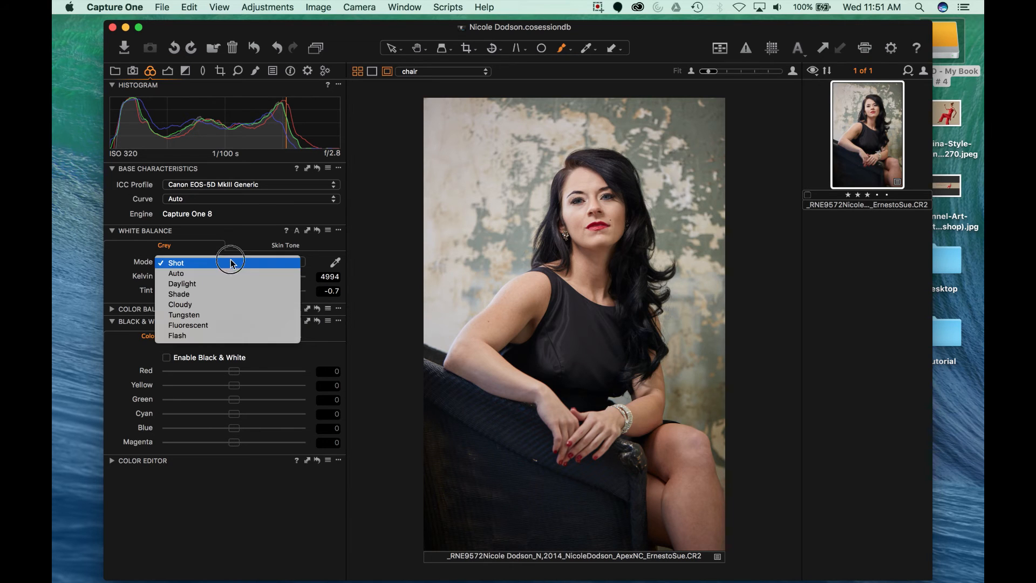
click(195, 285)
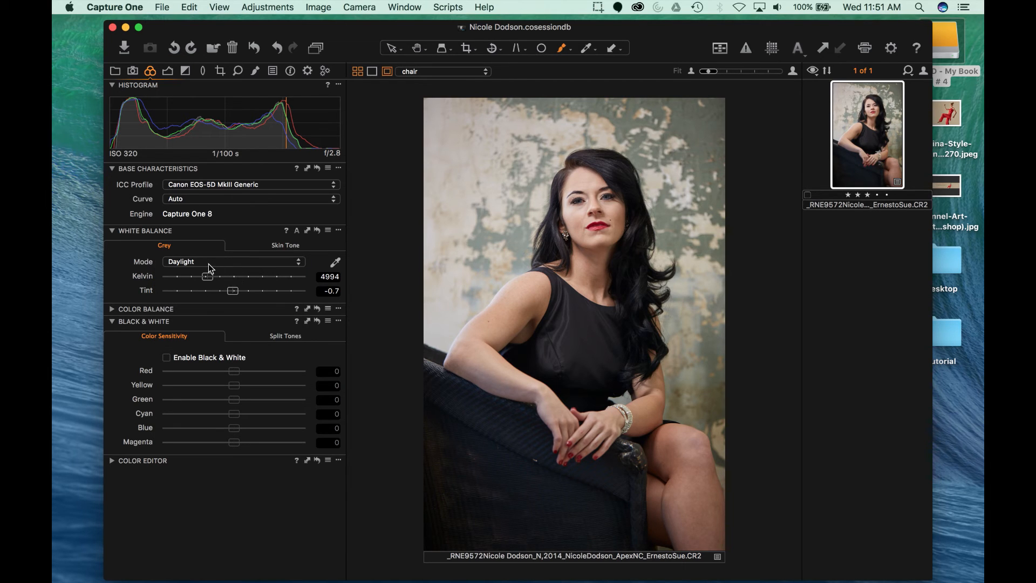
click(209, 264)
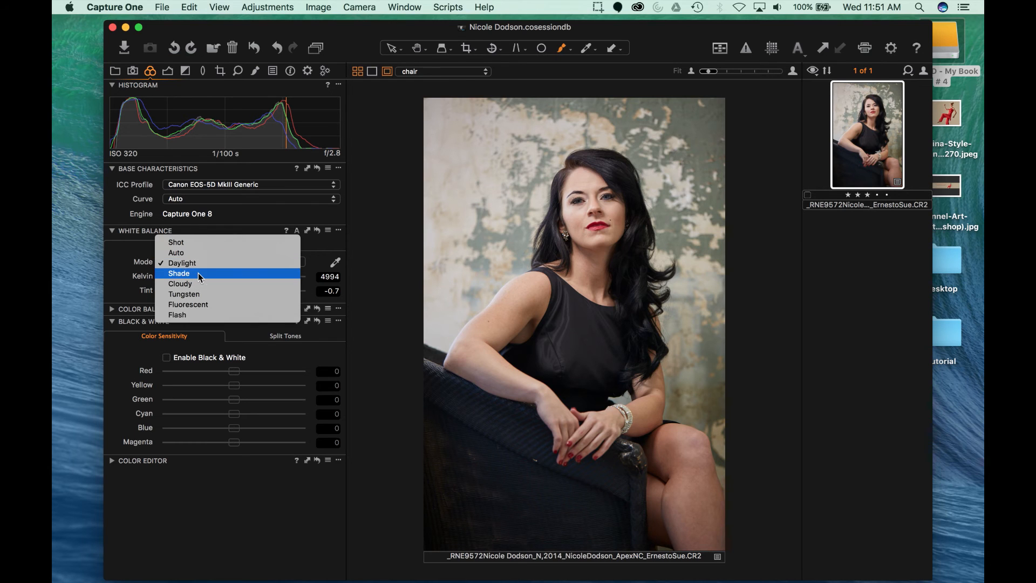
click(197, 274)
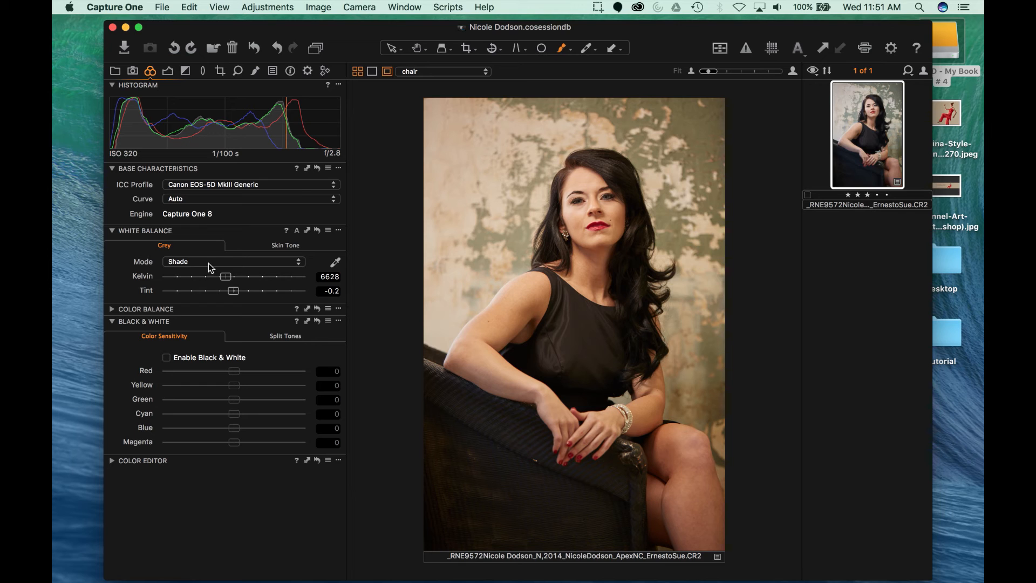
click(208, 263)
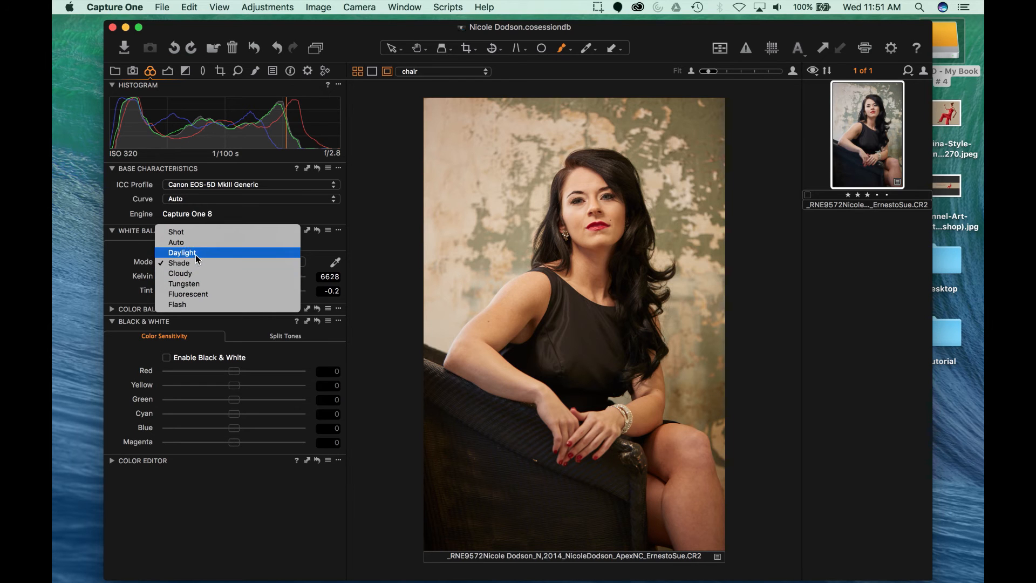
click(181, 231)
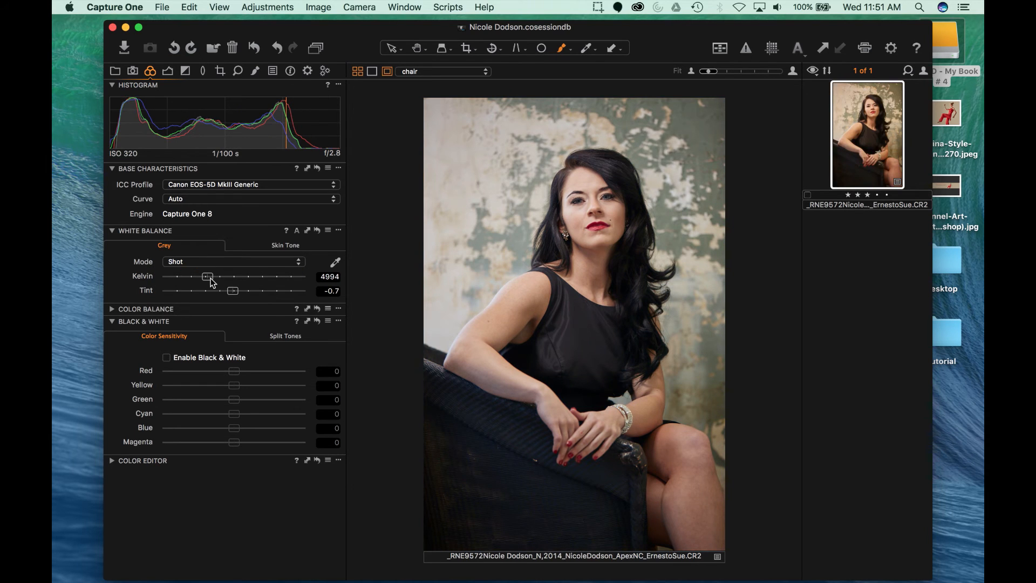
Step: Warm the colour temperature slightly to a custom white balance
click(207, 279)
drag(208, 280, 210, 281)
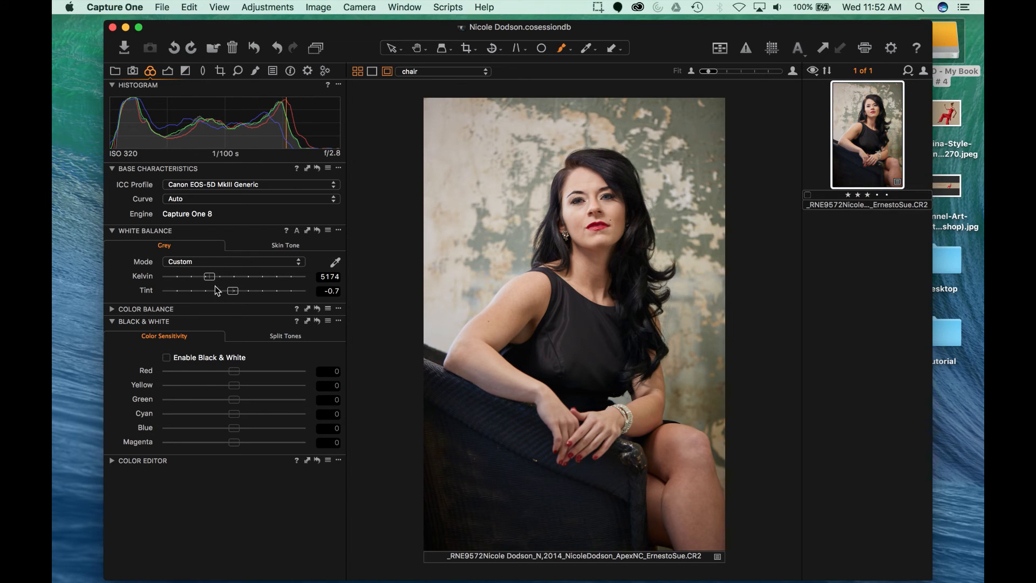
click(210, 279)
drag(210, 279, 213, 279)
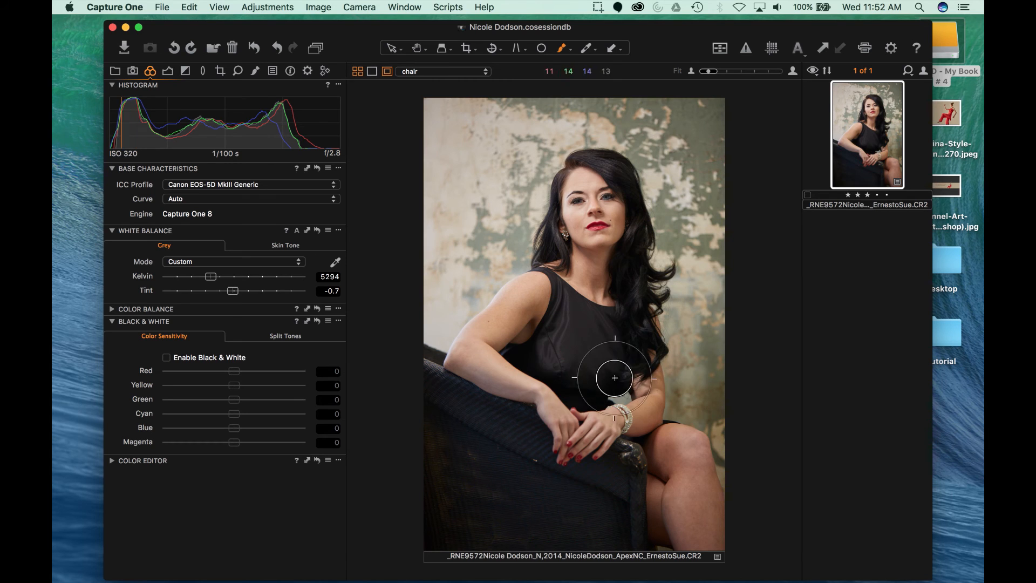
Step: Preview the white balance reset, keep Custom 5294 K with tint -0.7, and return to exposure tools
click(317, 230)
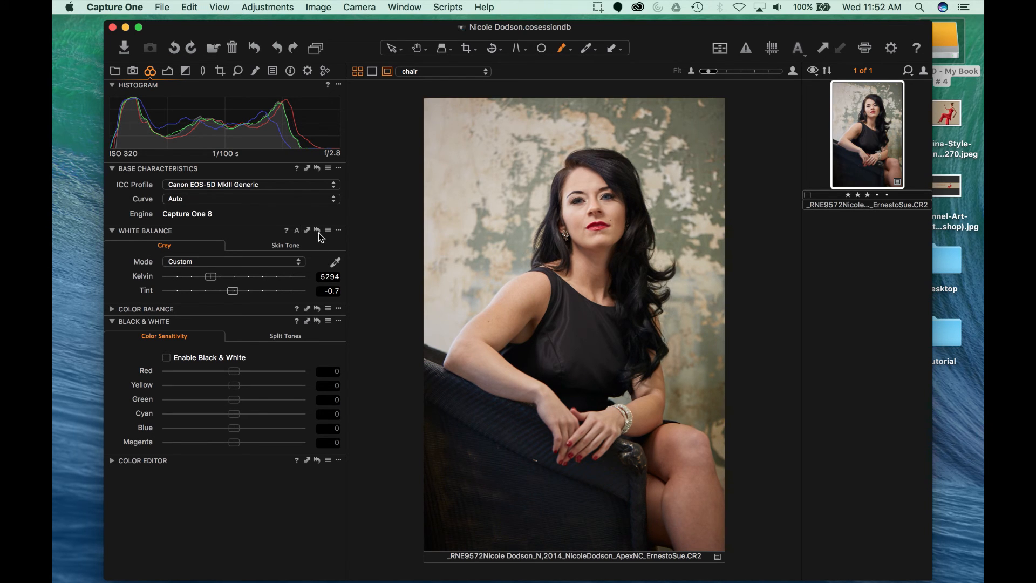
click(317, 231)
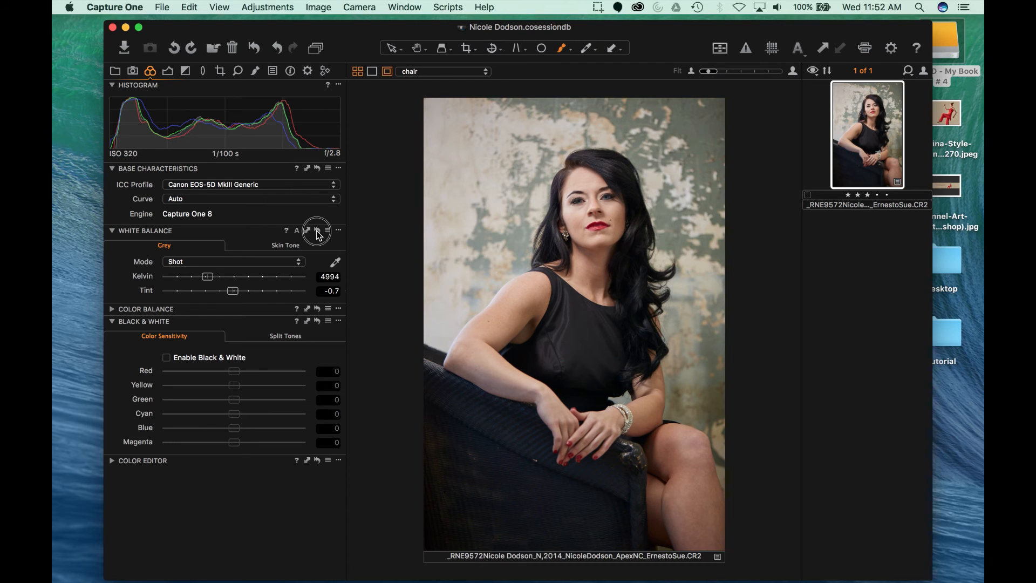
click(318, 231)
click(317, 232)
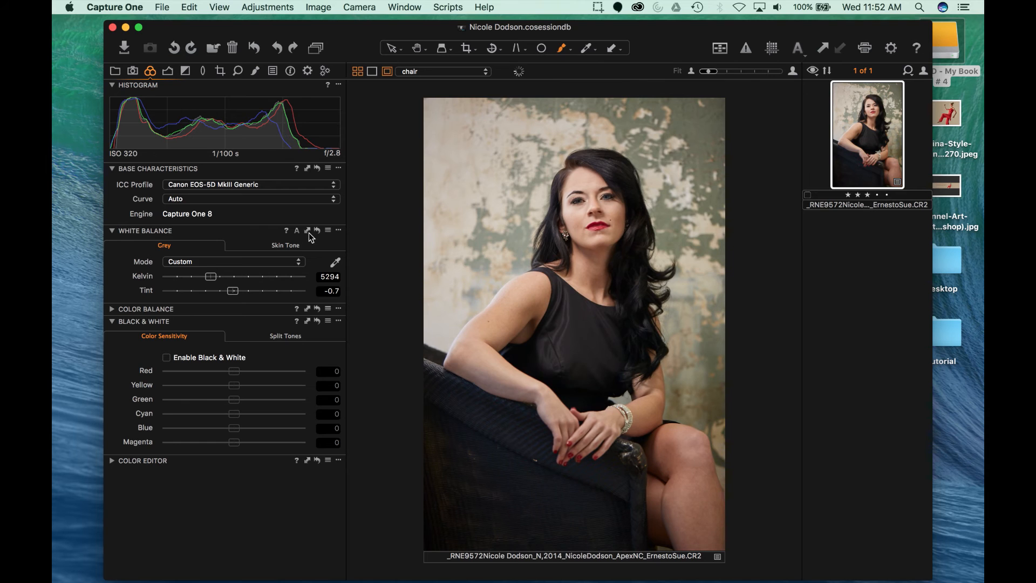
click(320, 232)
click(168, 70)
click(150, 71)
click(168, 74)
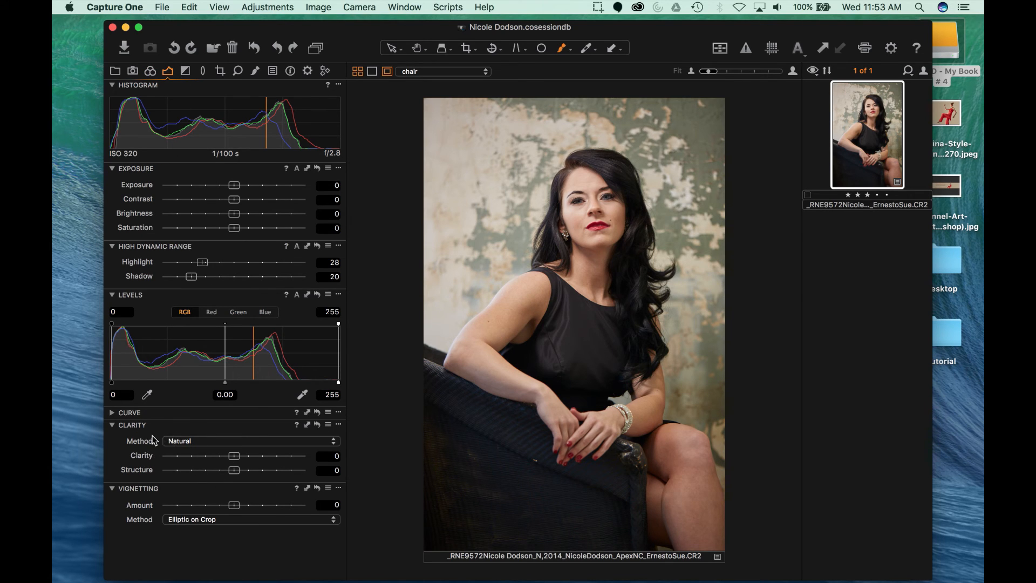
Step: Set Natural Clarity to 8 and Structure to 20 across the whole portrait
click(235, 459)
drag(235, 459, 249, 470)
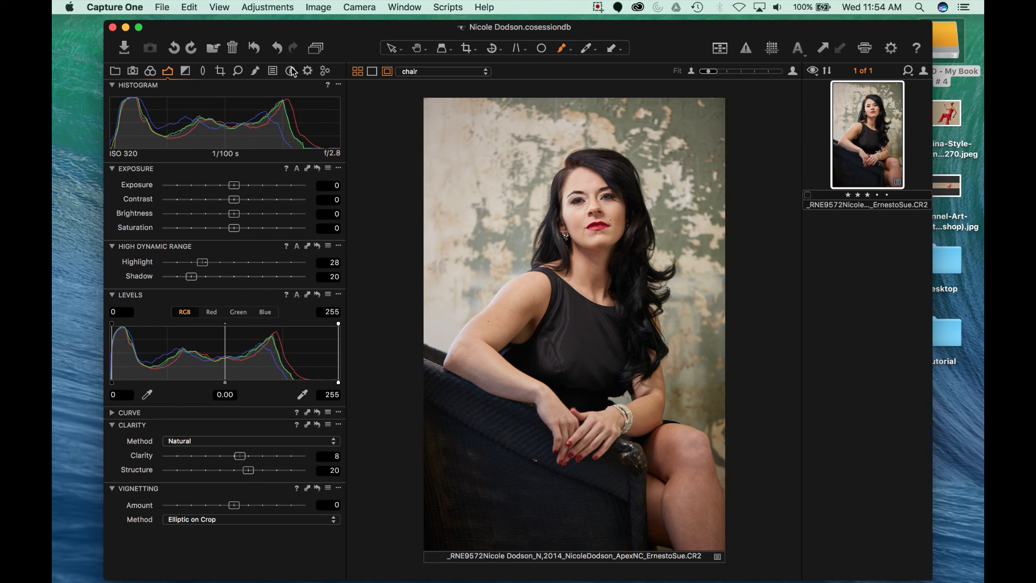
Step: In Local Adjustments, add an empty layer and name it 'eyes'
click(254, 73)
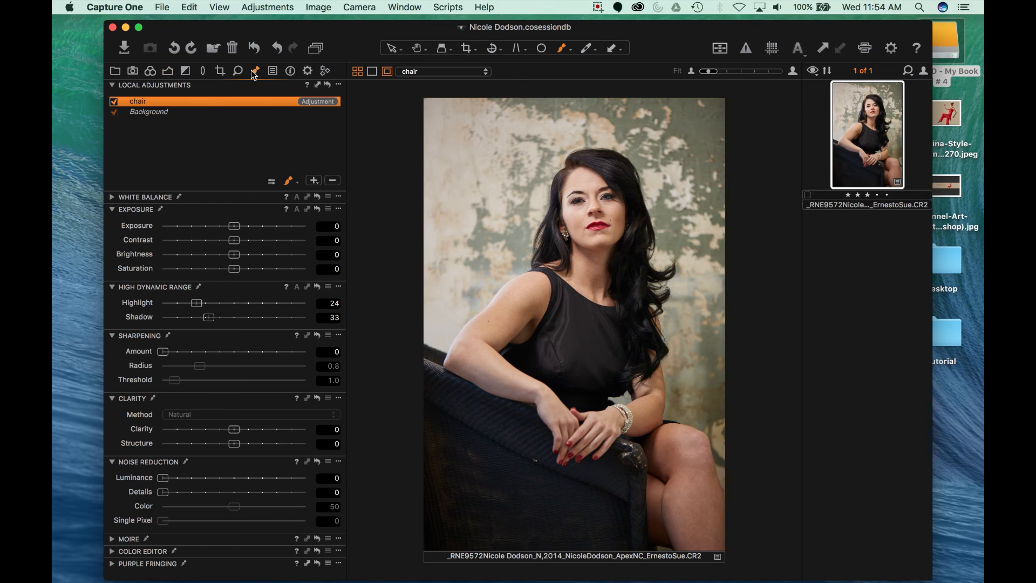
click(313, 182)
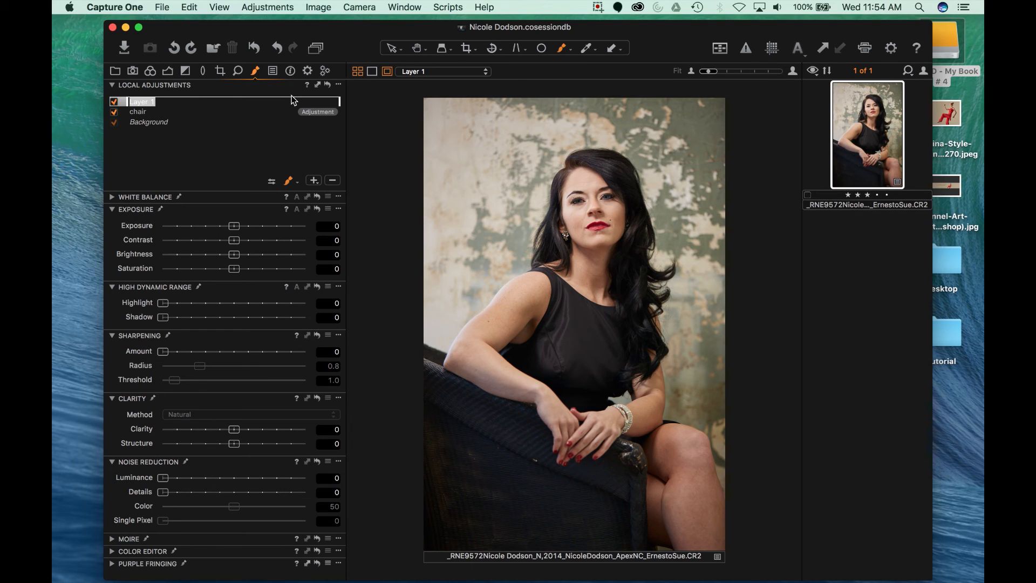
text(b)
key(Return)
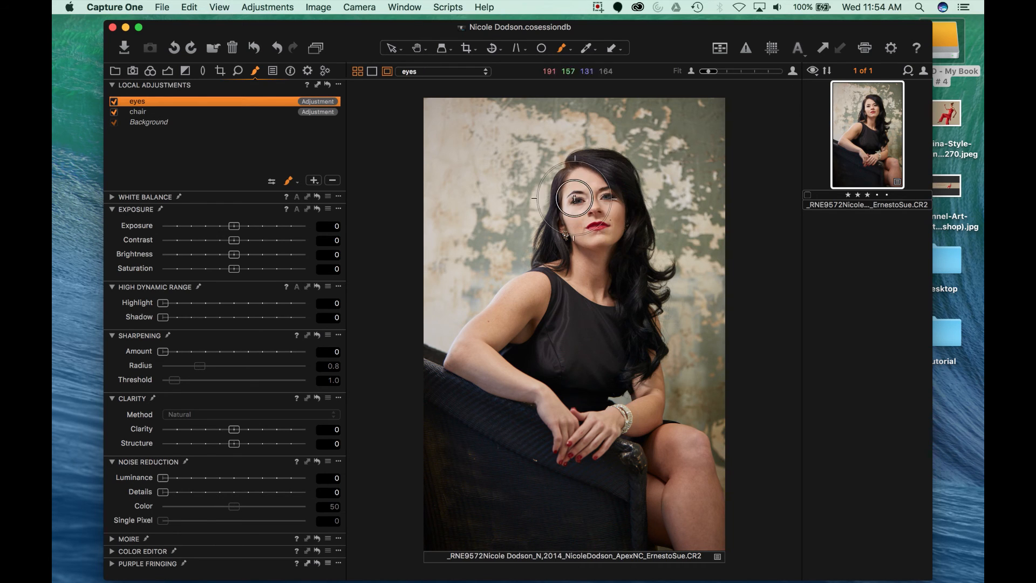
Step: Zoom to 100% on the face, set the eyes layer Shadow to 10, and brush over both eyes
key(super+alt+0)
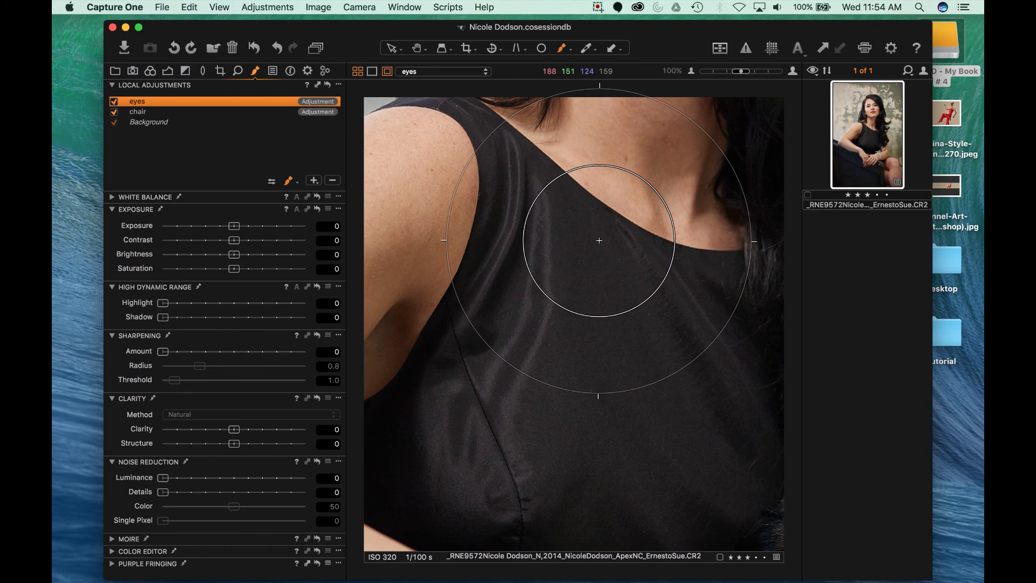
drag(650, 162, 573, 410)
drag(538, 180, 545, 368)
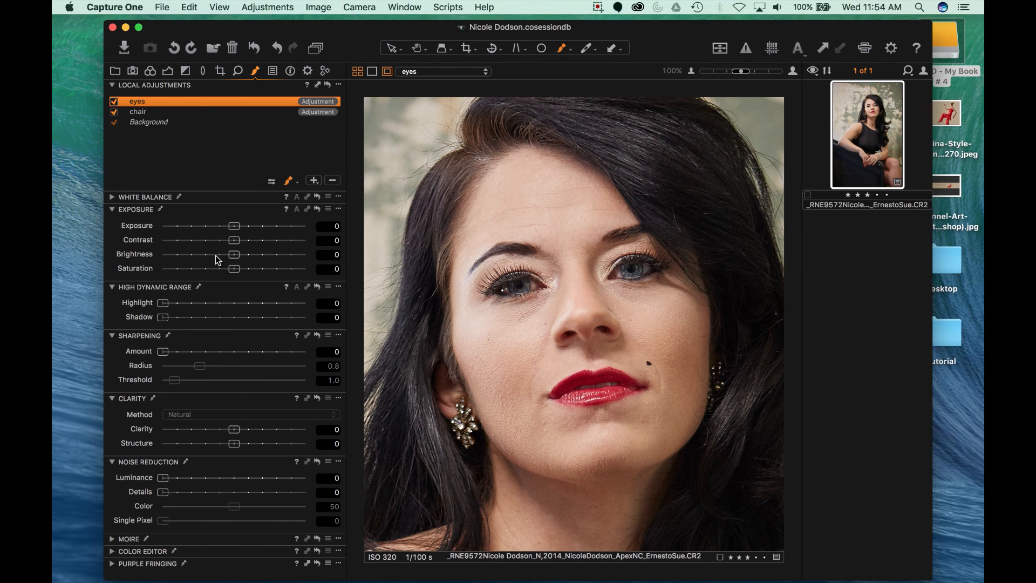
drag(164, 318, 180, 320)
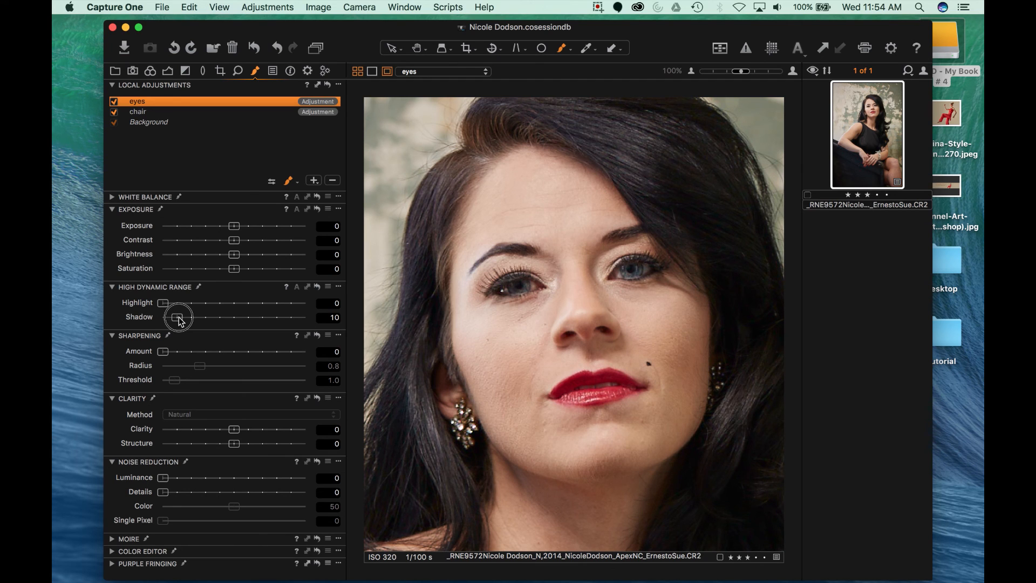
scroll(579, 301, down, 10)
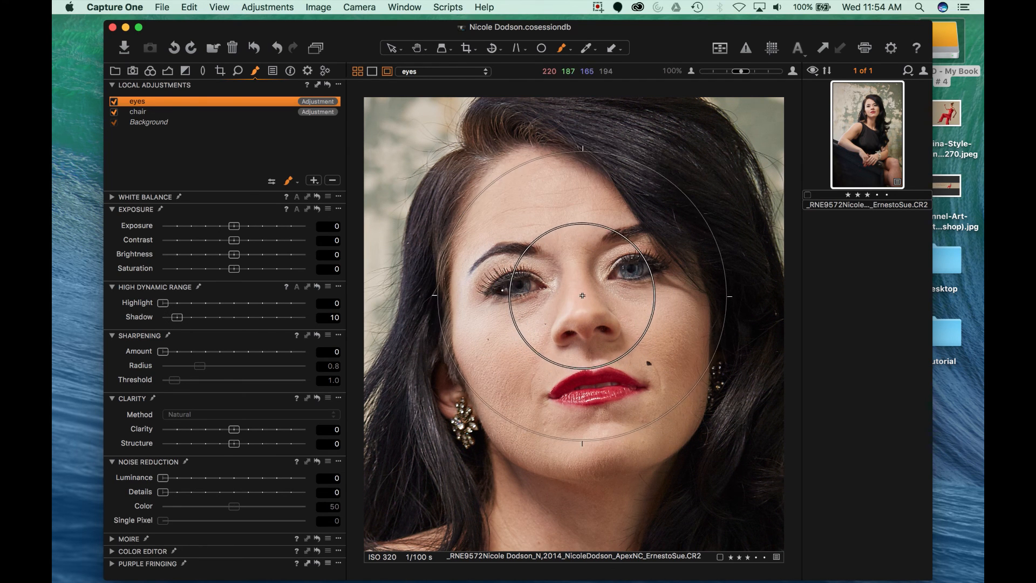
scroll(624, 276, down, 10)
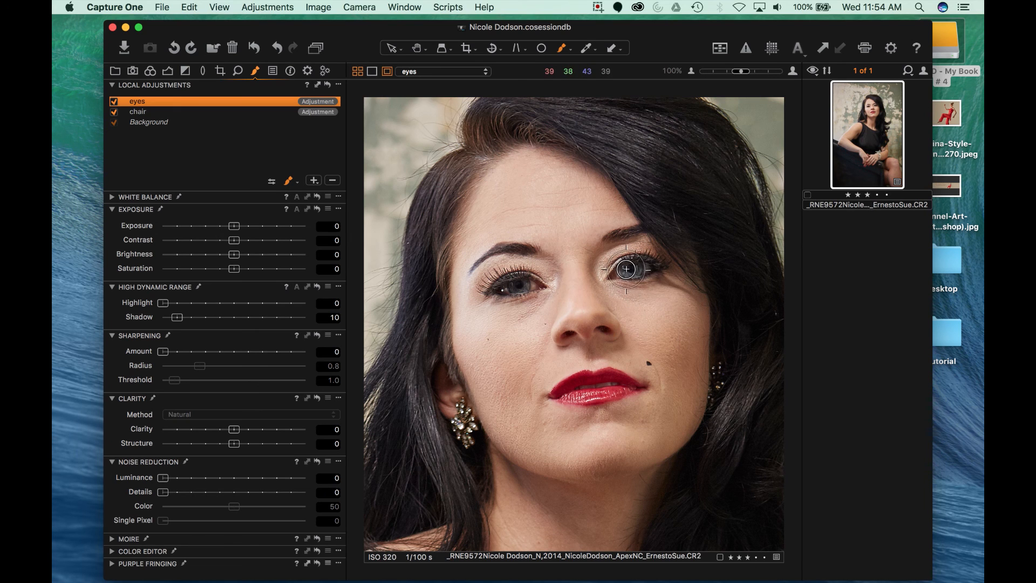
scroll(625, 268, up, 5)
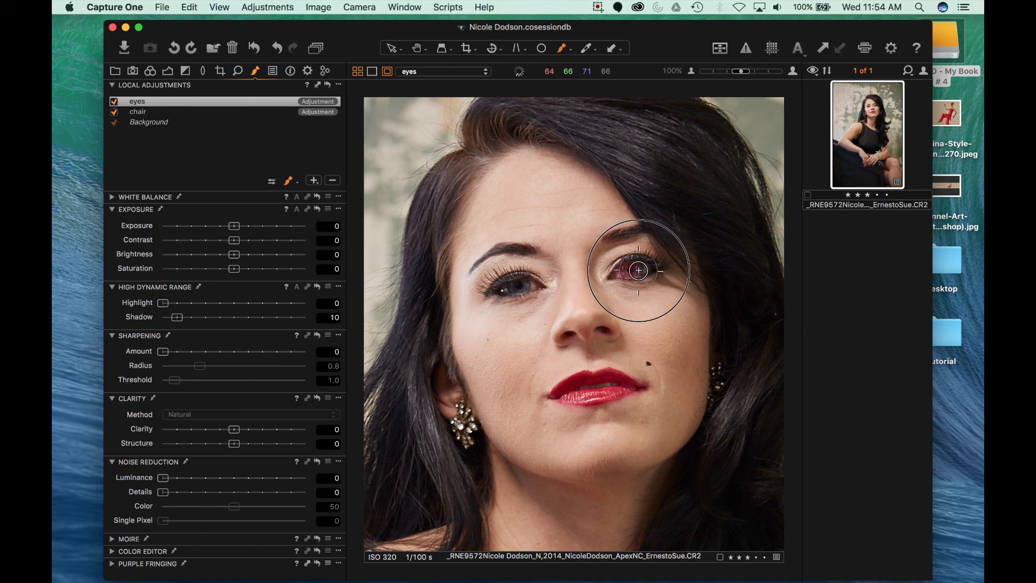
scroll(481, 358, down, 8)
mouse_move(521, 290)
mouse_down()
mouse_move(504, 293)
mouse_move(515, 289)
mouse_up()
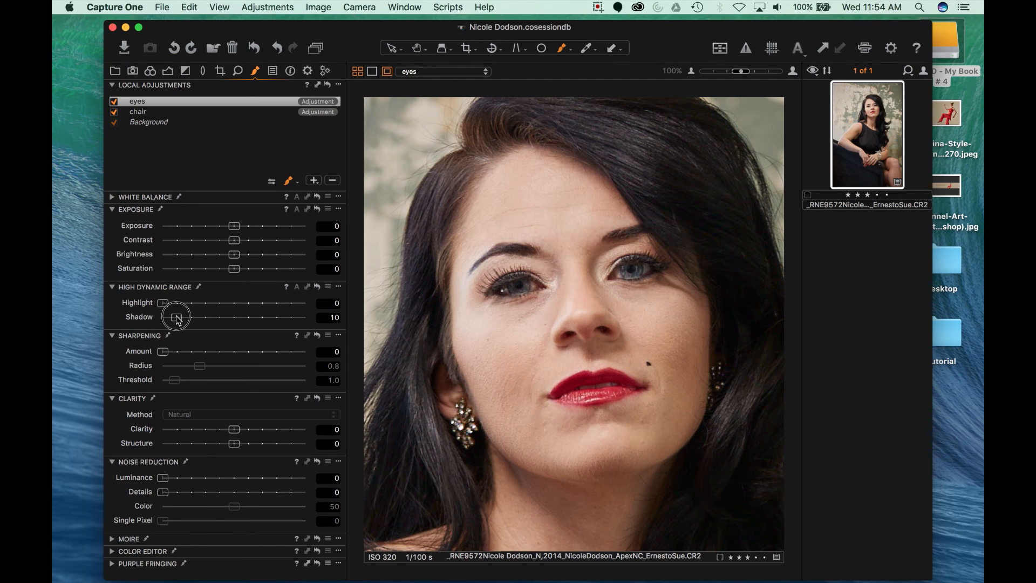
Step: Toggle the eyes layer off and on at close-up, then again with the full portrait fitted
click(114, 102)
click(114, 102)
key(m)
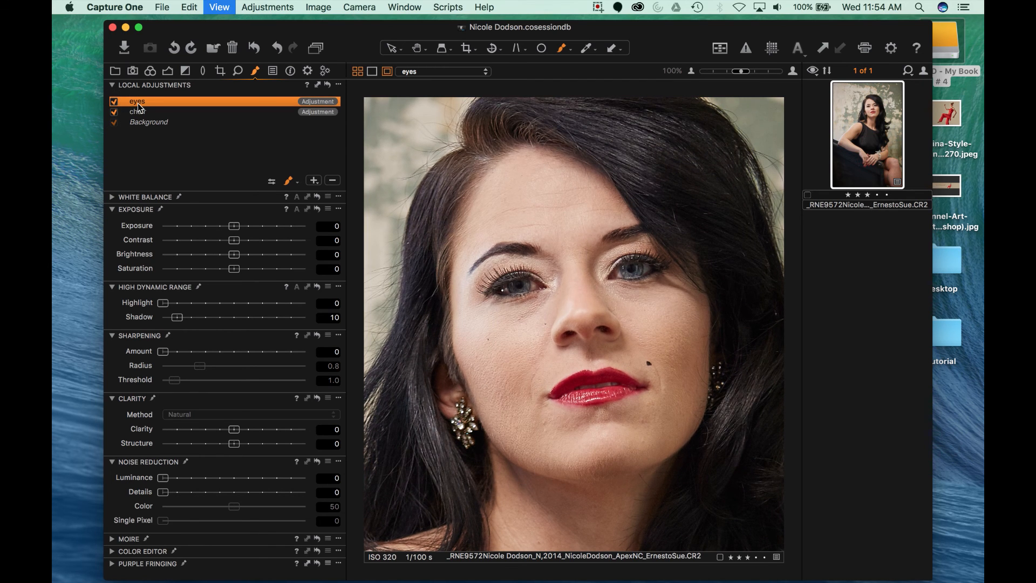
key(super+0)
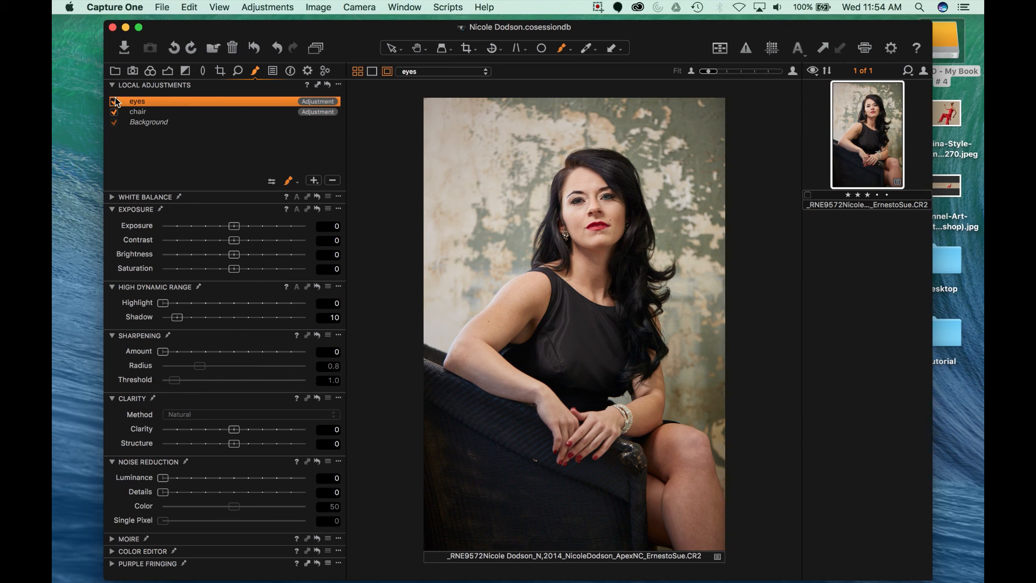
click(114, 102)
click(114, 102)
click(150, 71)
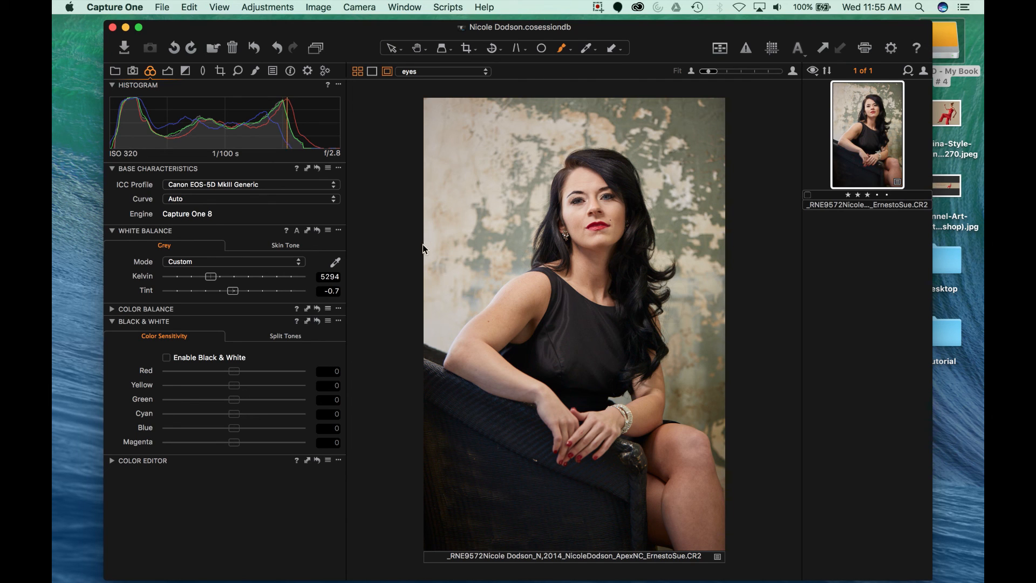
click(169, 70)
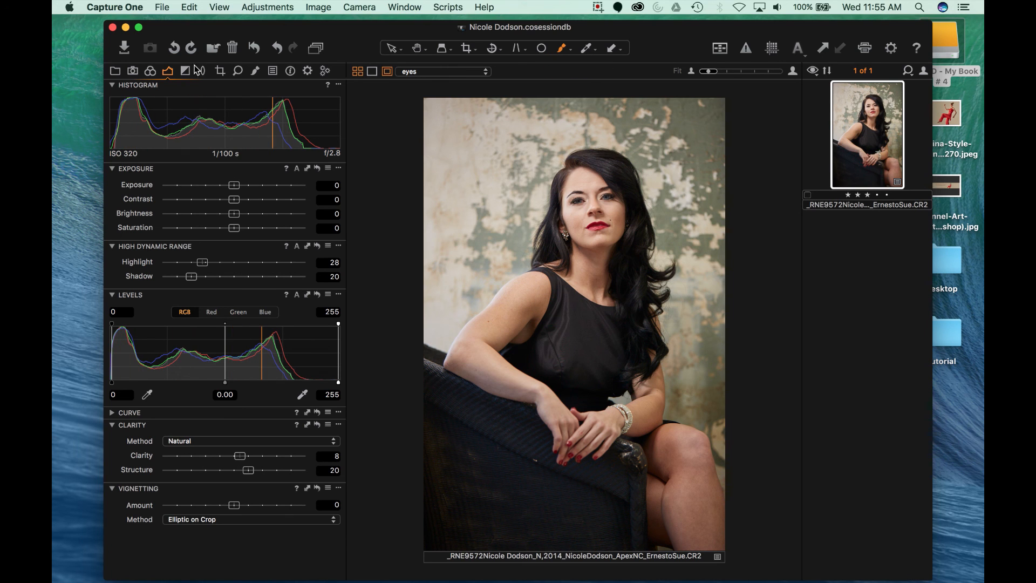
click(256, 69)
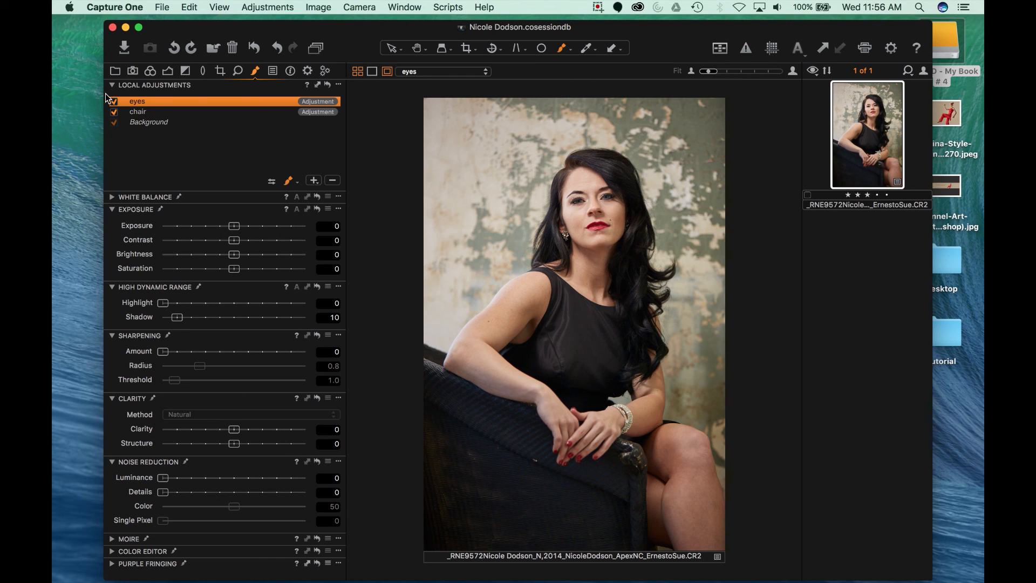
Step: Toggle the chair adjustment layer off and back on to compare, leaving it enabled
click(163, 112)
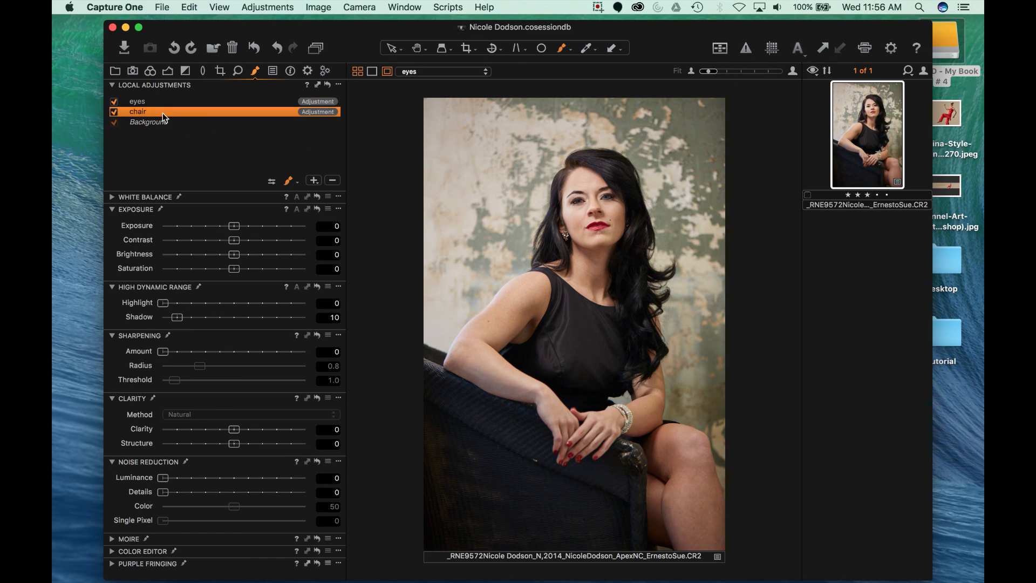
click(114, 112)
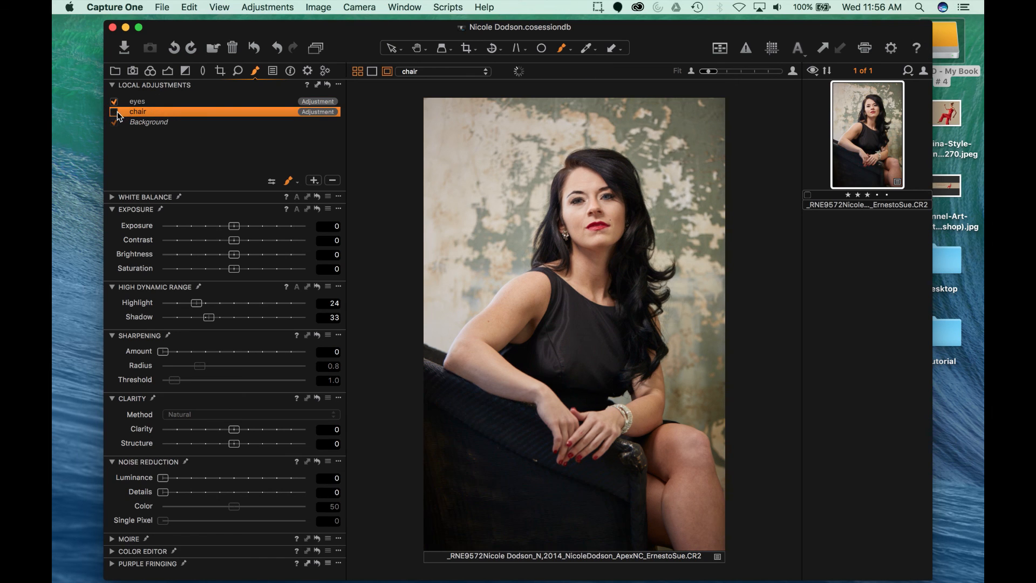
click(114, 111)
Step: Toggle the eyes adjustment layer off and back on, then show the Output export recipes
click(132, 104)
click(112, 103)
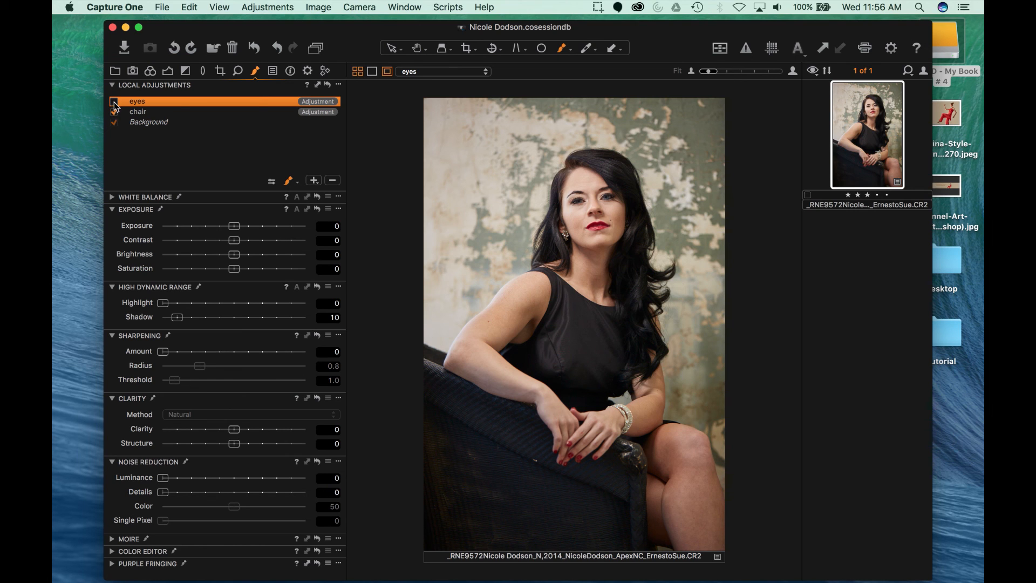
click(114, 102)
click(306, 71)
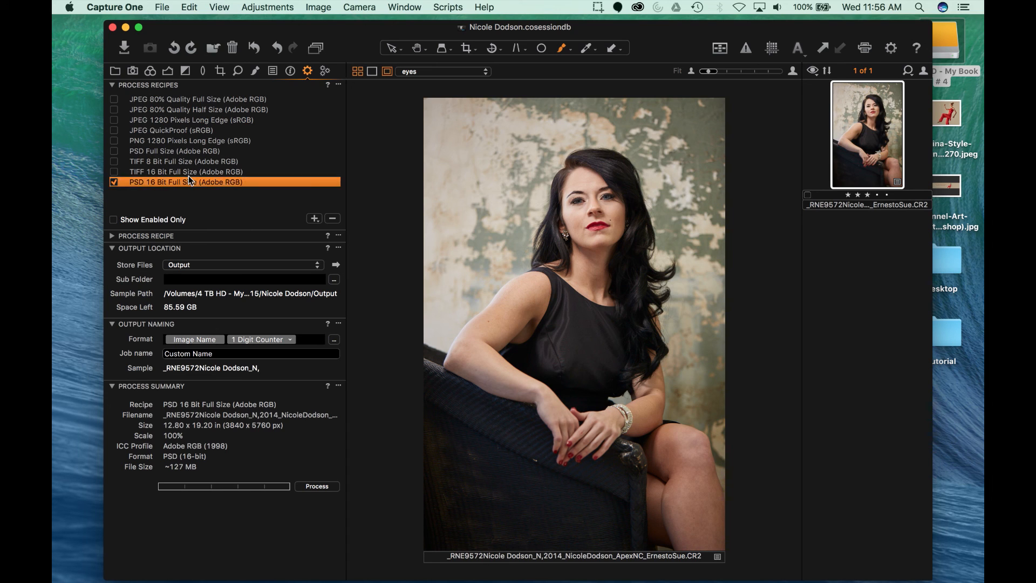
Step: Tick the TIFF 16 Bit Full Size (Adobe RGB) recipe and untick PSD 16 Bit Full Size
click(162, 171)
click(114, 172)
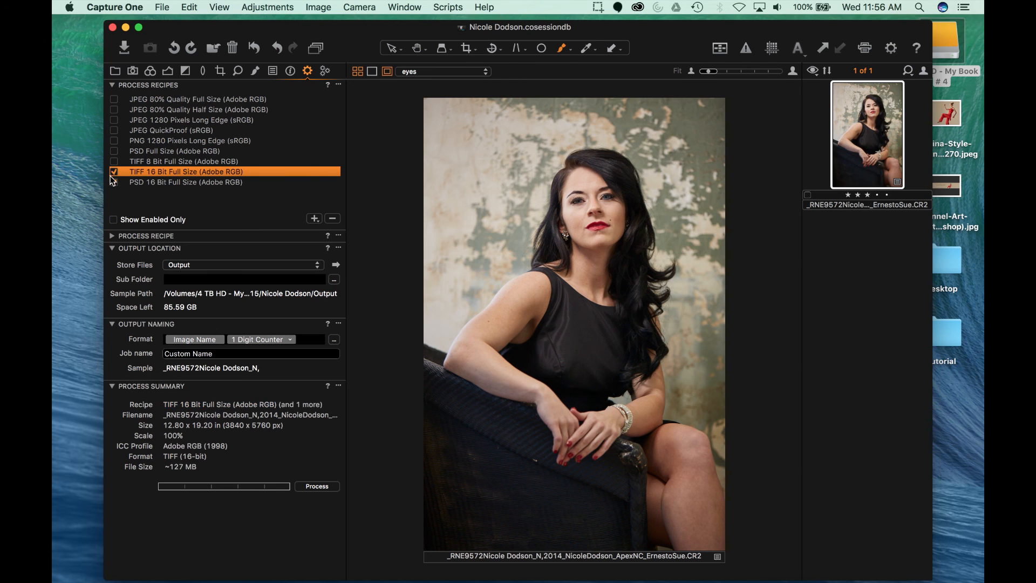
click(114, 181)
click(146, 185)
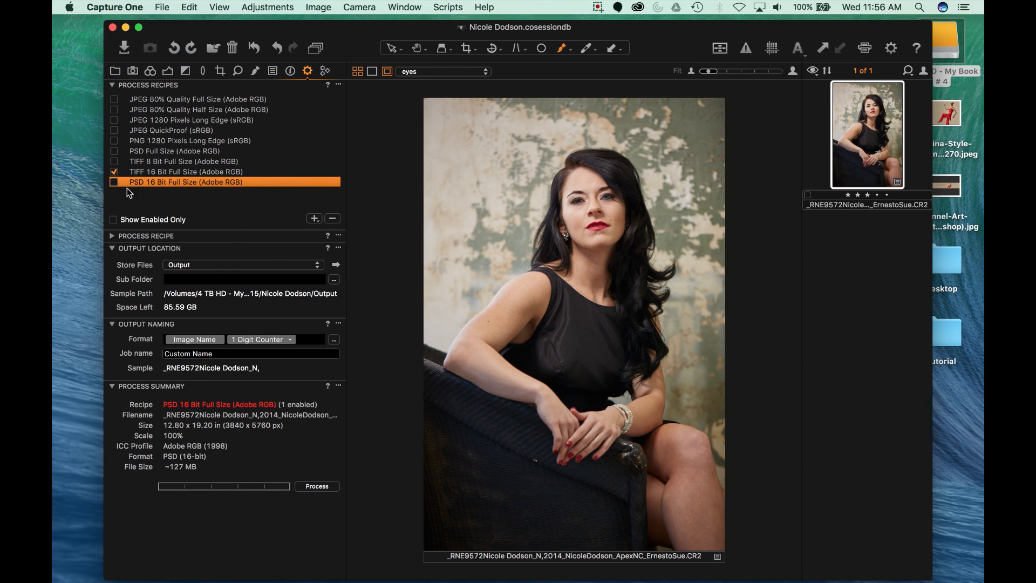
click(173, 172)
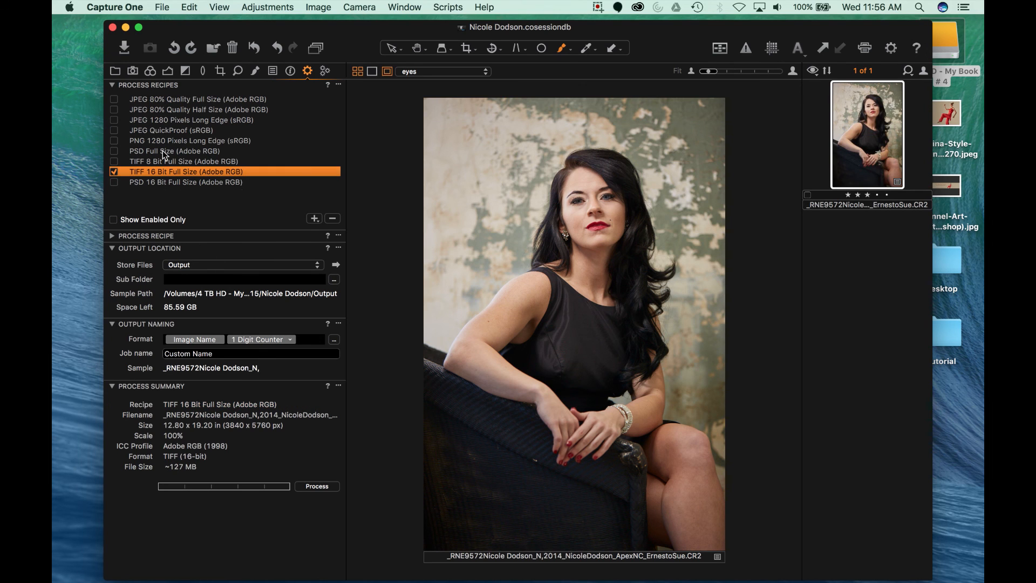